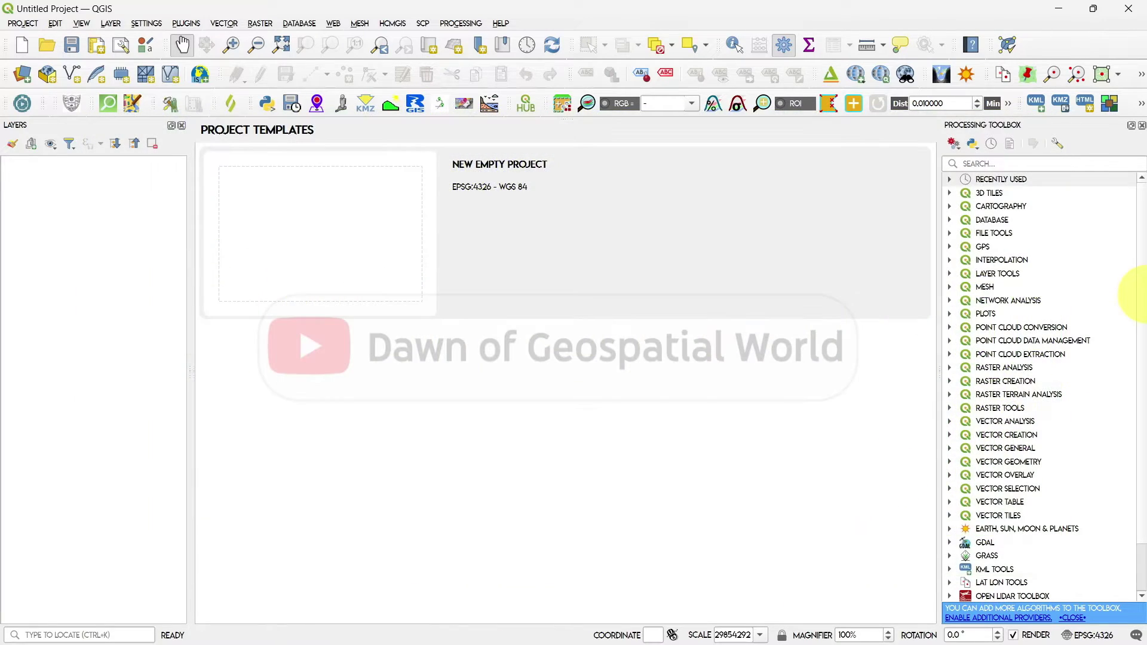
Search Google for 'saga gis download' and download saga-9.3.1_x64.zip from SourceForge.
{"action": "scroll", "coordinate": [1143, 310], "scroll_direction": "down", "scroll_amount": 2}
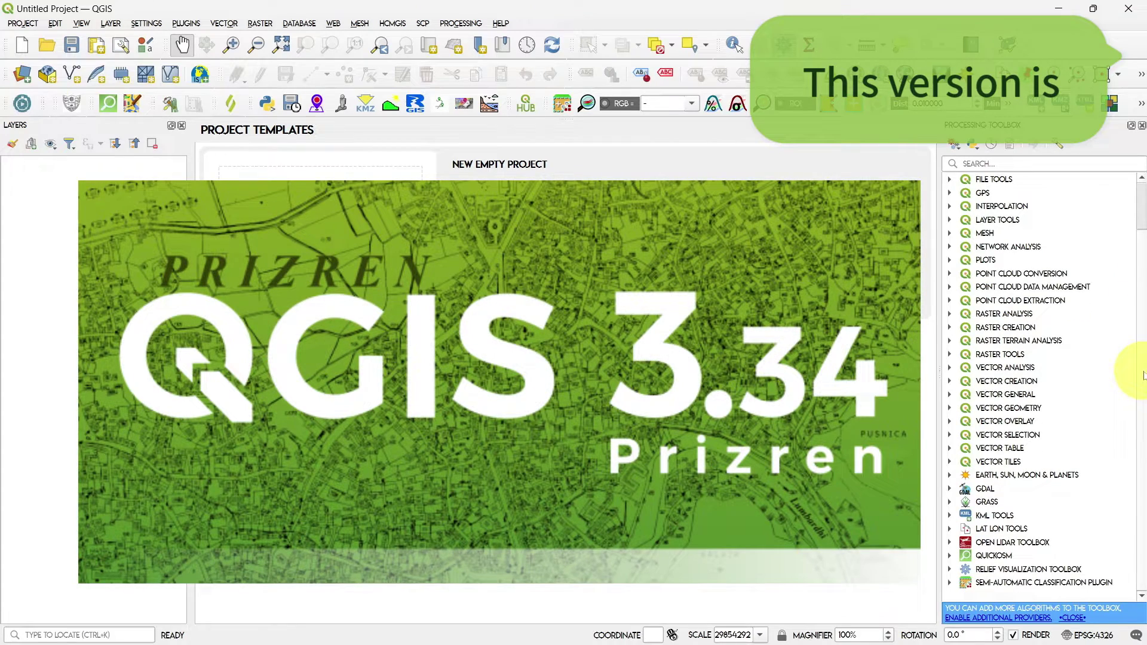
{"action": "scroll", "coordinate": [1143, 359], "scroll_direction": "up", "scroll_amount": 2}
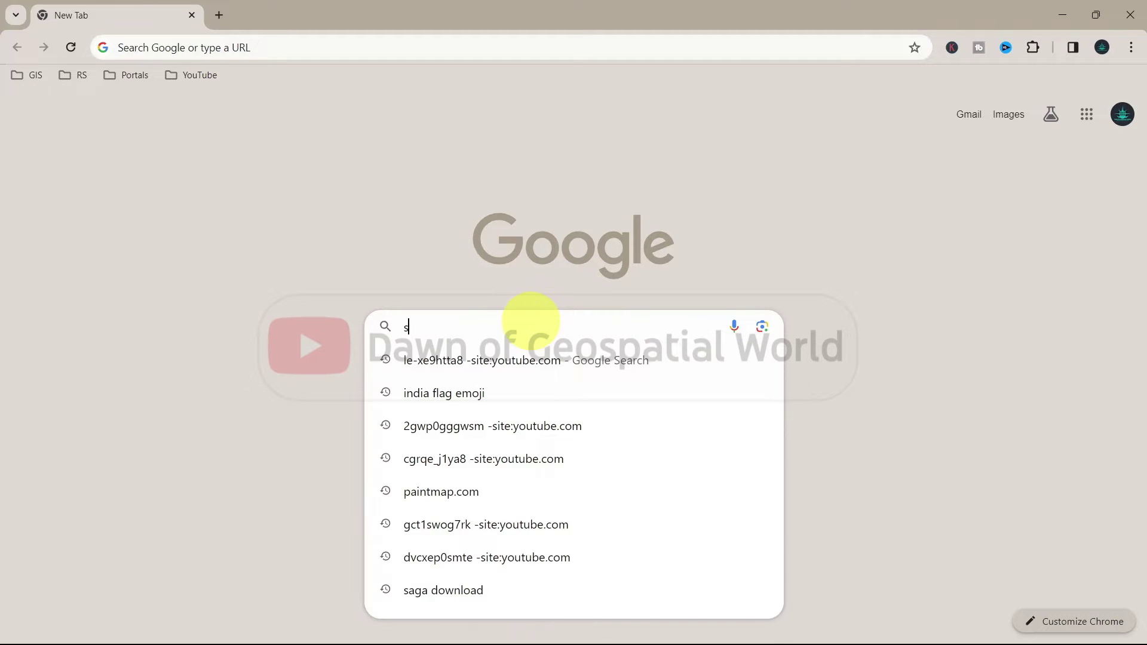
{"action": "type", "text": "aga g"}
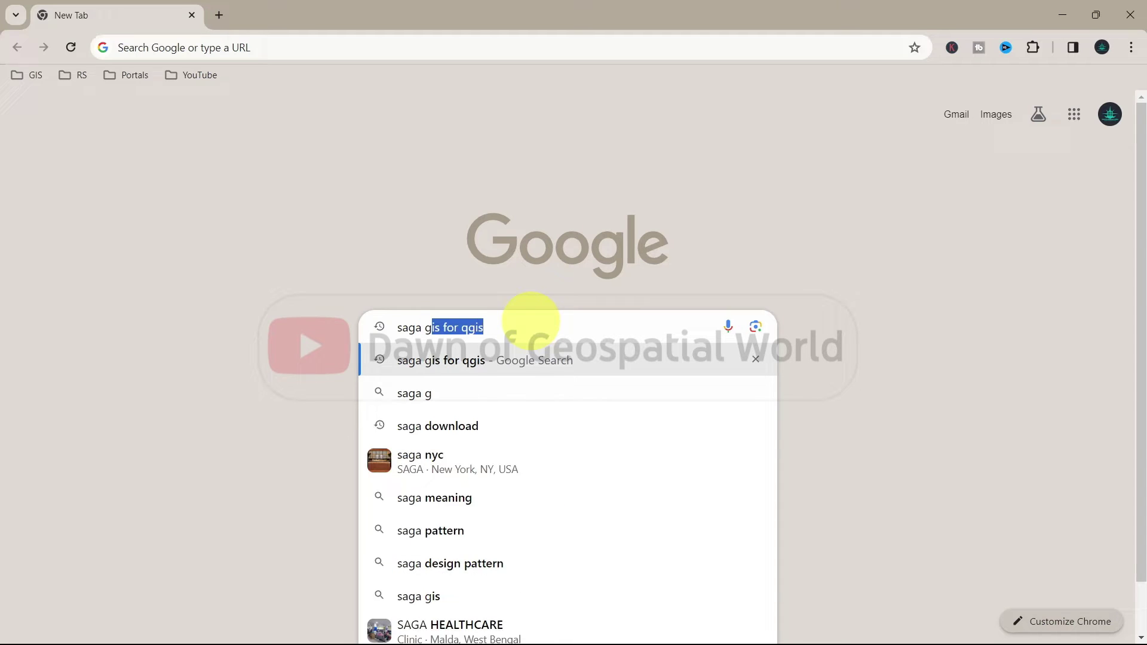
{"action": "type", "text": "is downloa"}
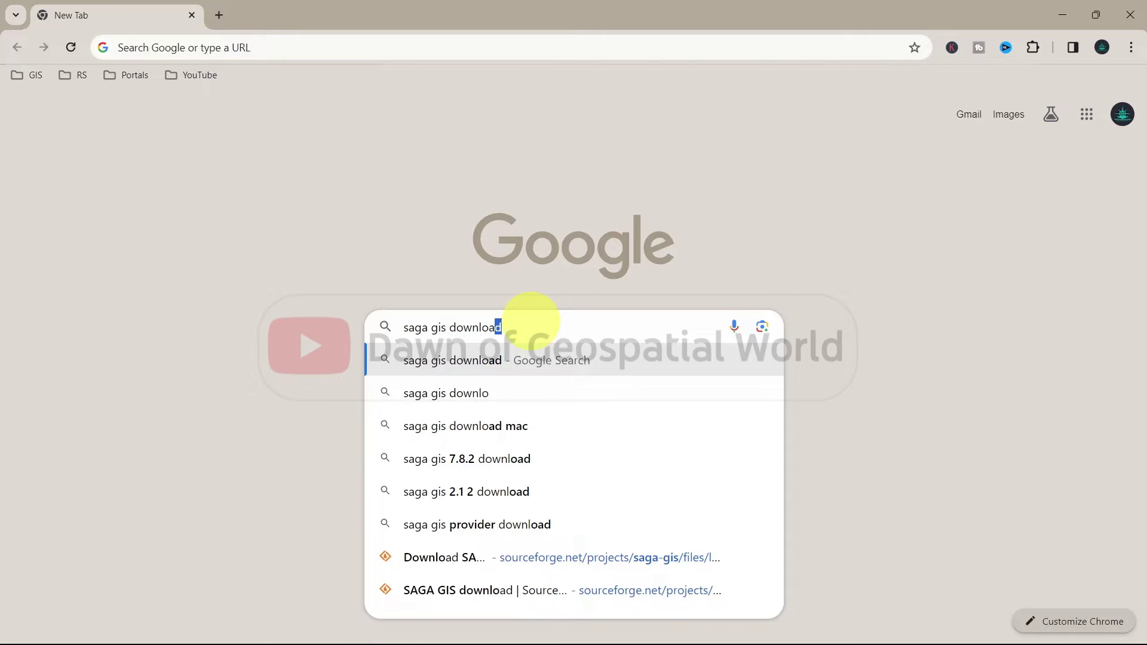
{"action": "type", "text": "d"}
{"action": "key", "text": "Return"}
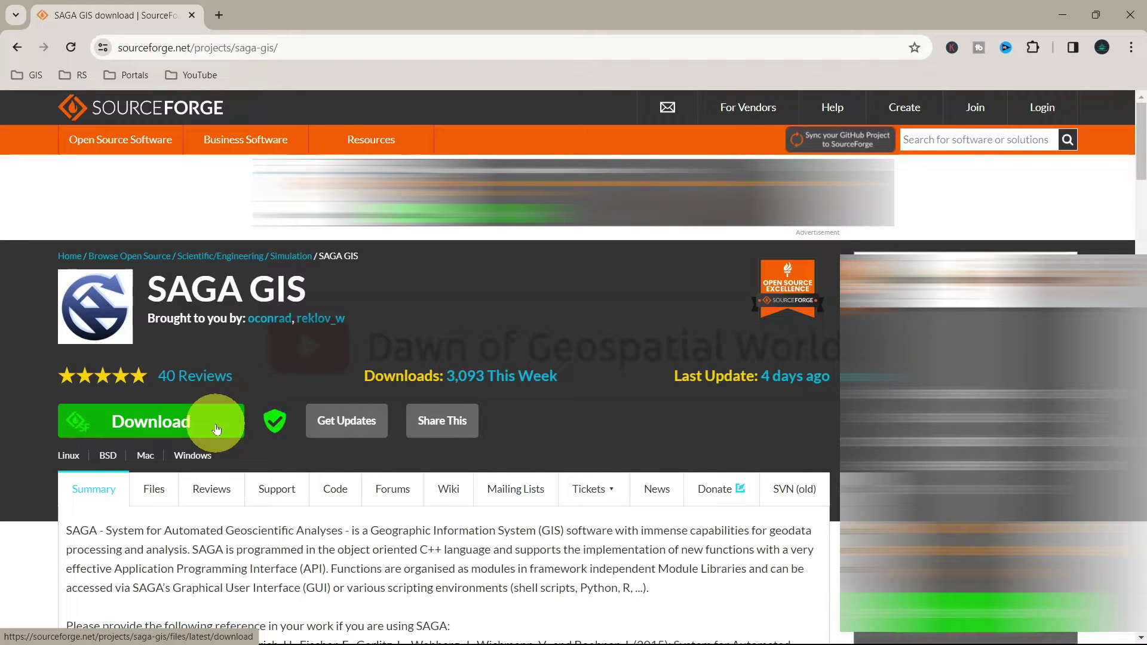
{"action": "left_click", "coordinate": [216, 430]}
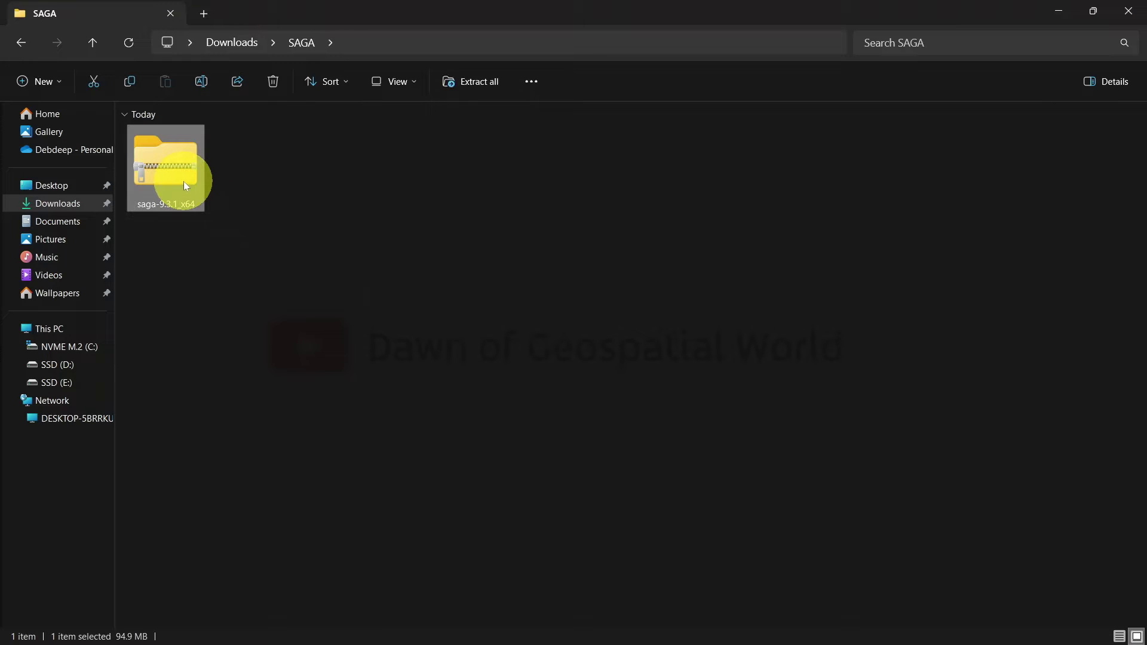
Extract the saga-9.3.1_x64 zip beside itself with WinRAR's Extract Here.
{"action": "right_click", "coordinate": [184, 181]}
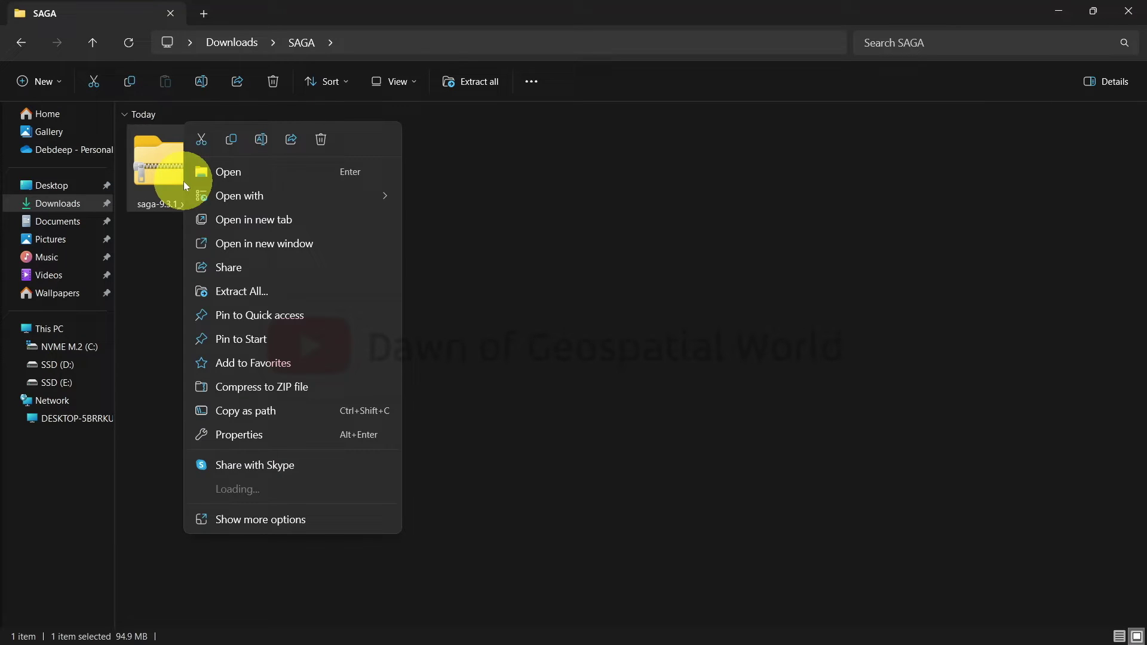
{"action": "mouse_move", "coordinate": [254, 490]}
{"action": "left_click", "coordinate": [472, 541]}
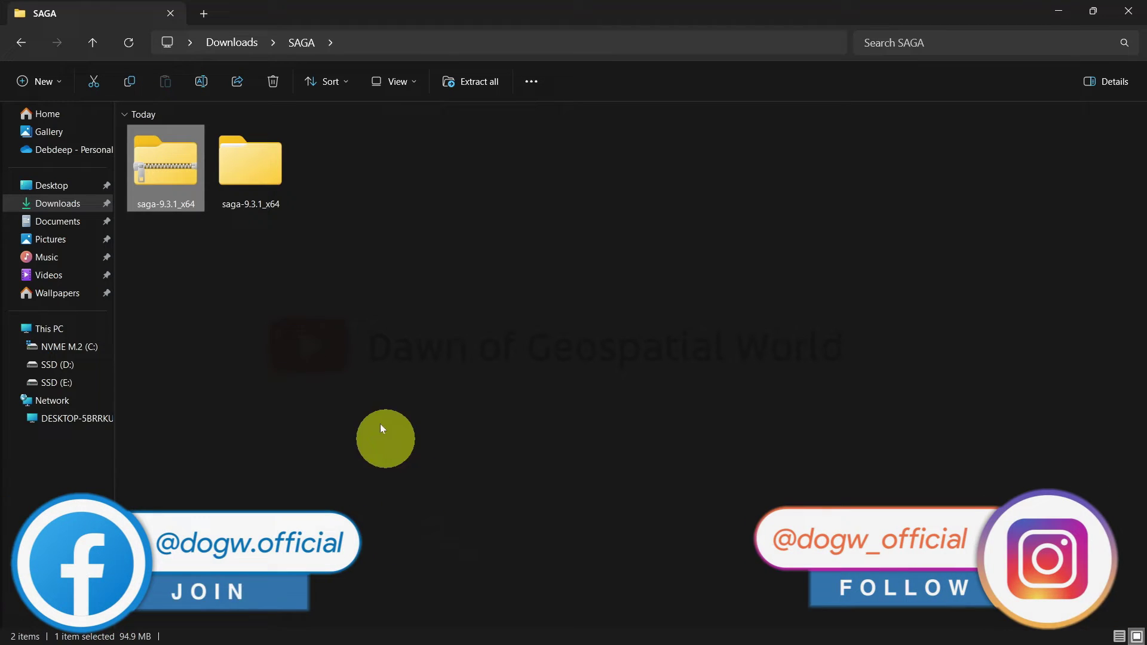
Go into saga-9.3.1_x64 twice, then into the saga4qgis archive and its saga4qgis folder.
{"action": "double_click", "coordinate": [257, 182]}
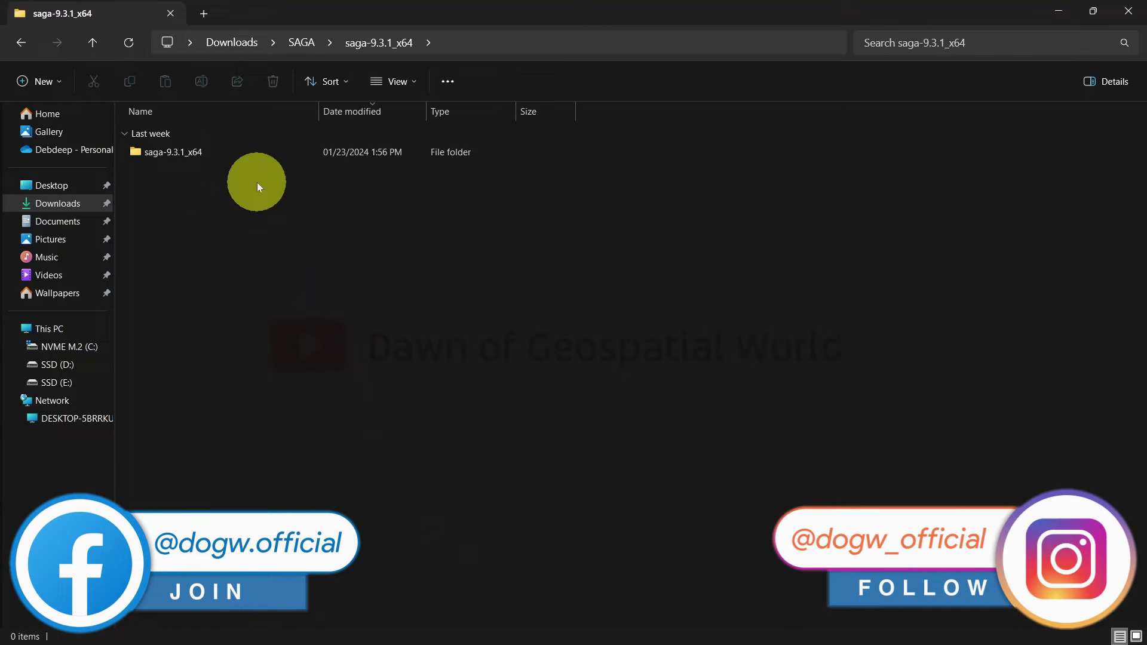
{"action": "double_click", "coordinate": [198, 153]}
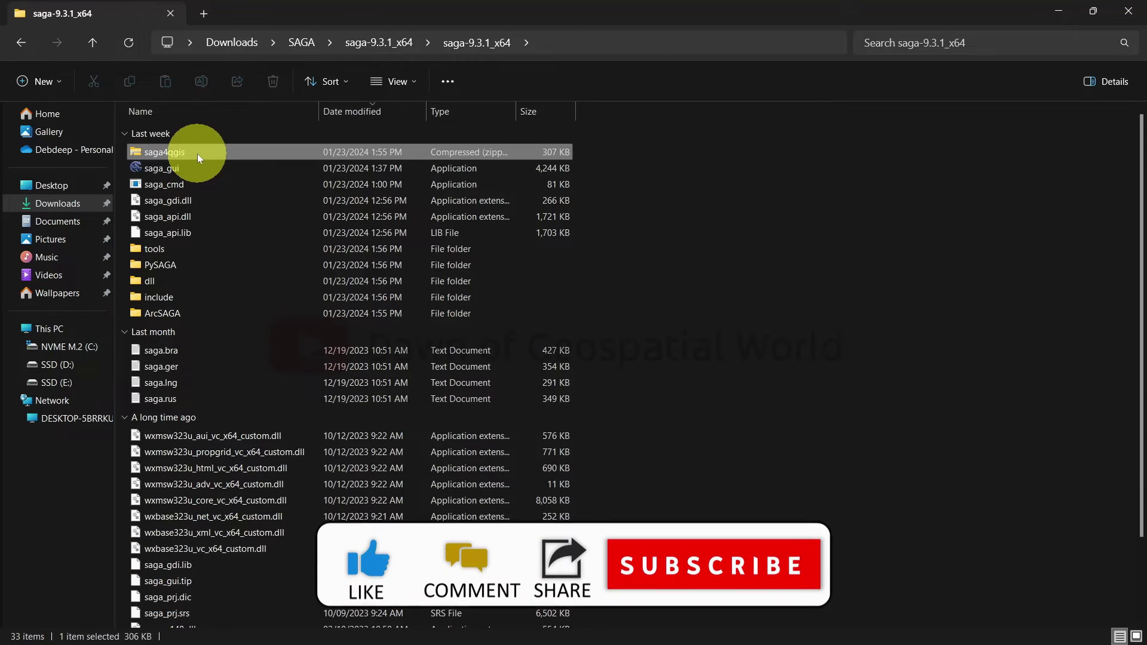
{"action": "double_click", "coordinate": [197, 153]}
{"action": "double_click", "coordinate": [174, 137]}
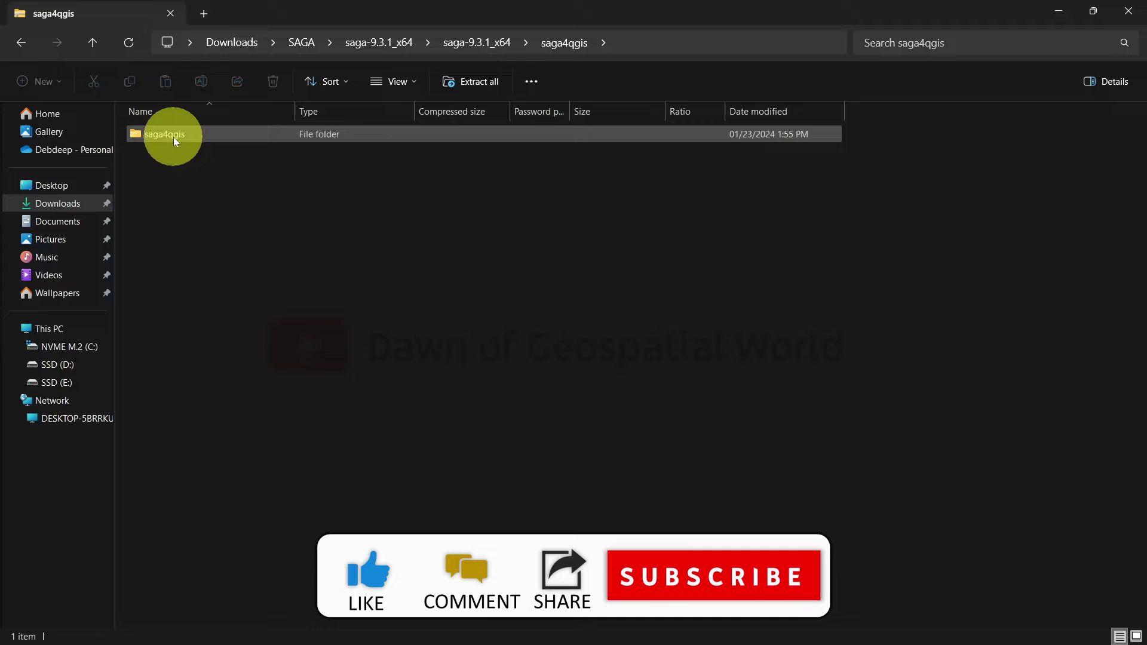
Open the saga4qgis readme in Notepad to read the SAGA NextGen setup steps.
{"action": "left_click", "coordinate": [172, 149]}
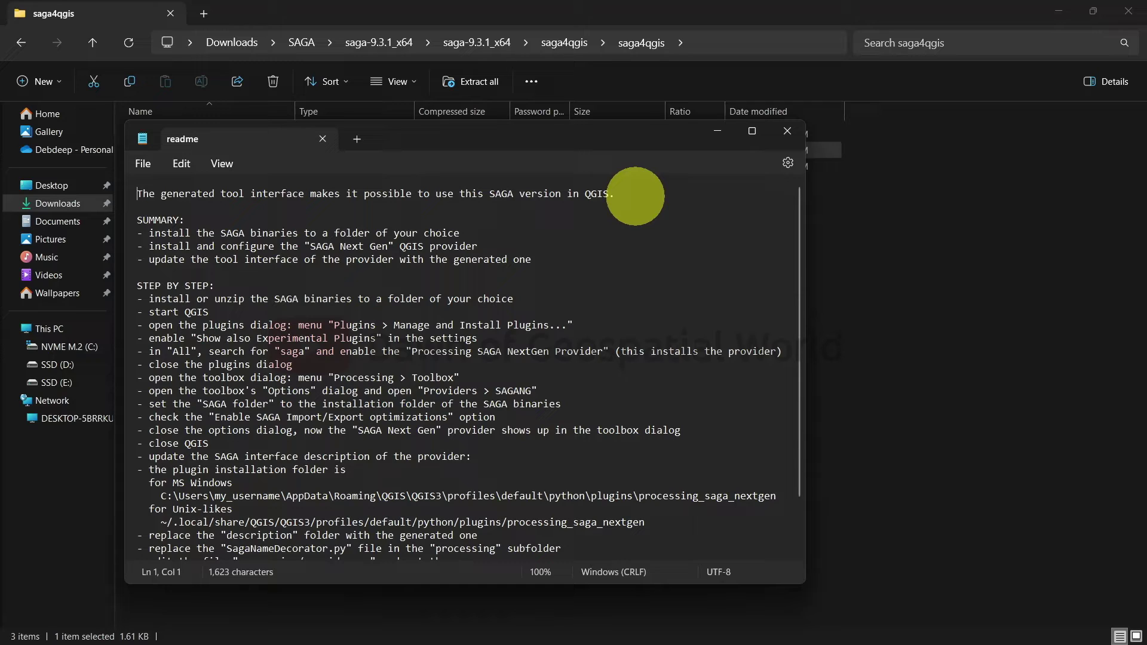
Close the readme and cut the extracted saga-9.3.1_x64 folder.
{"action": "left_click", "coordinate": [787, 131]}
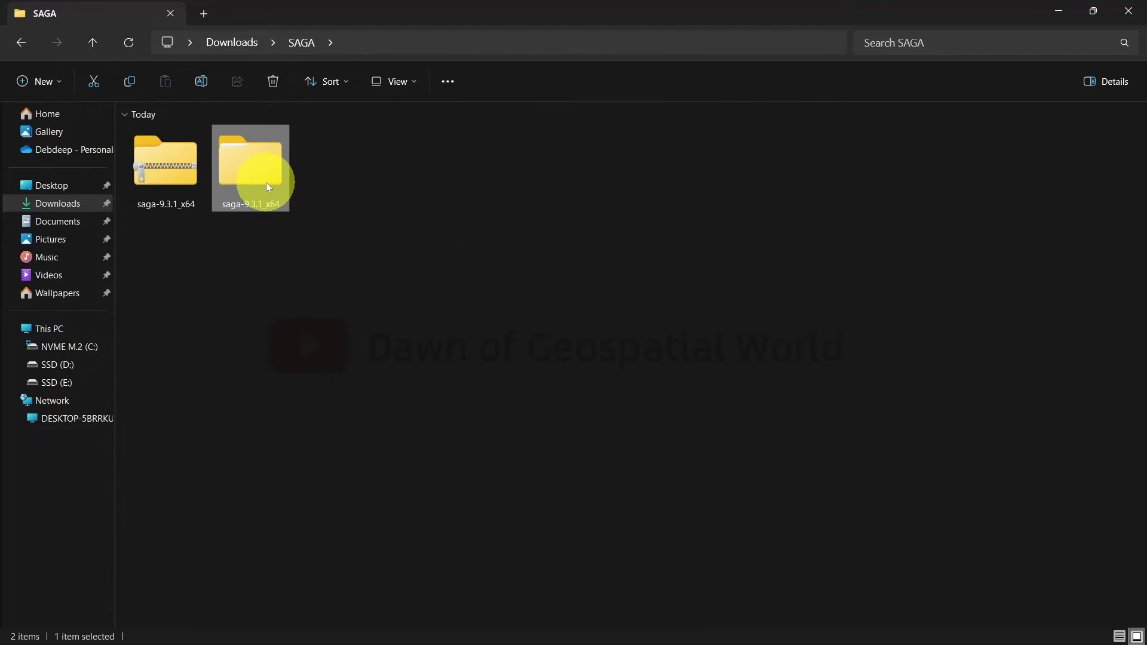
{"action": "right_click", "coordinate": [267, 182]}
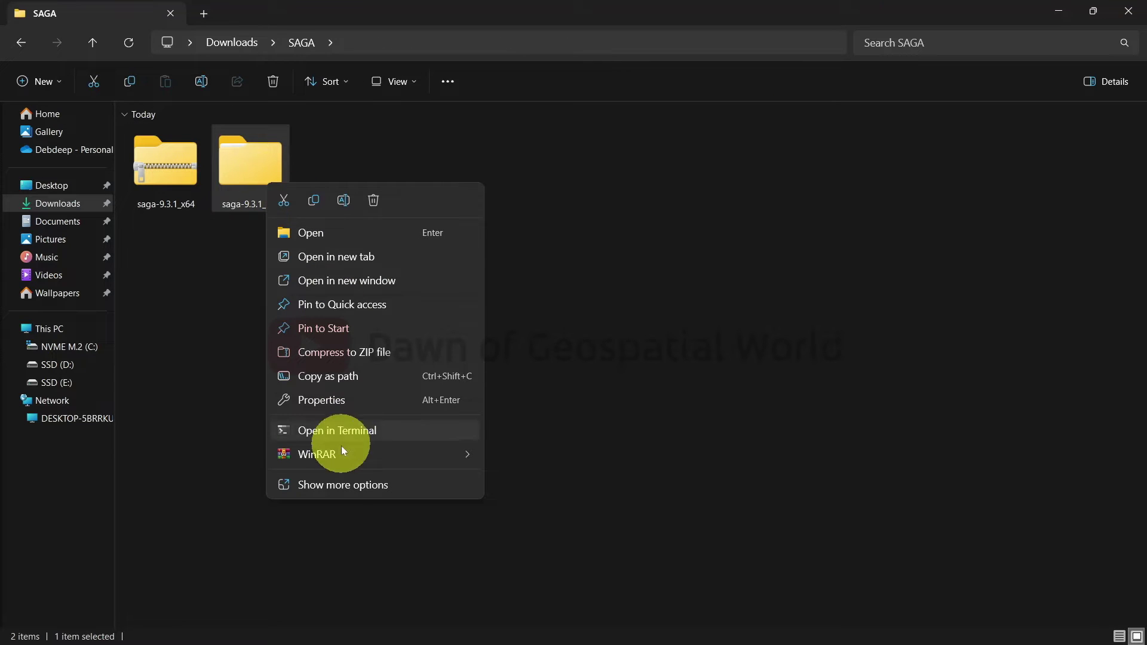
{"action": "left_click", "coordinate": [346, 484]}
{"action": "left_click", "coordinate": [322, 488]}
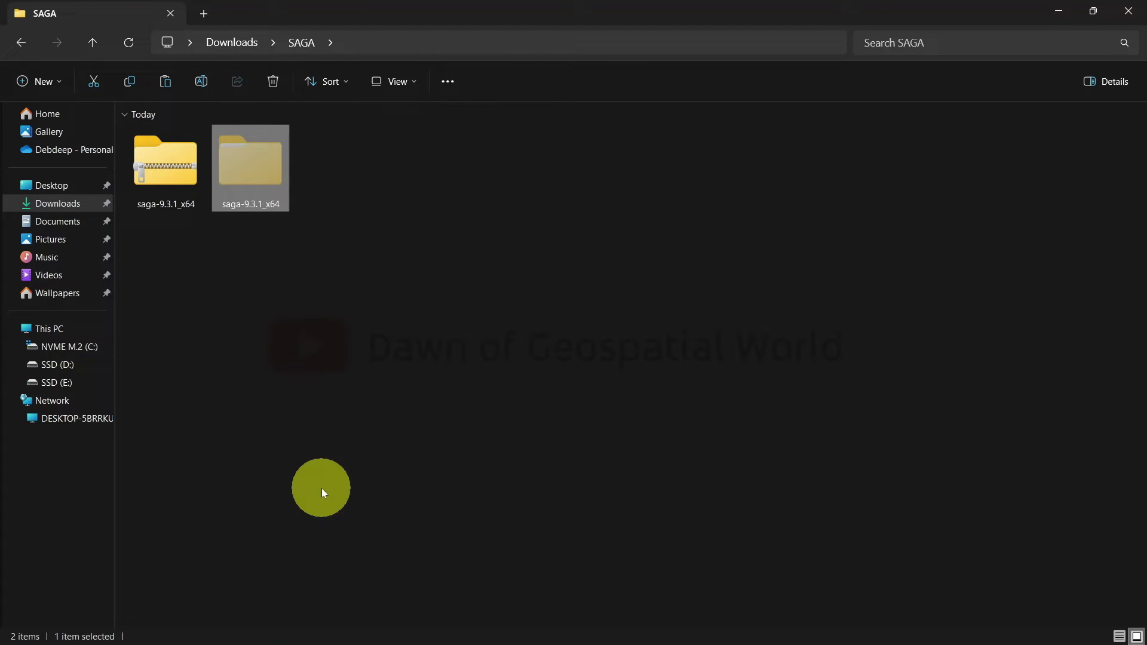
Paste the saga-9.3.1_x64 folder into D:\Softwares.
{"action": "left_click", "coordinate": [76, 368]}
{"action": "double_click", "coordinate": [1097, 149]}
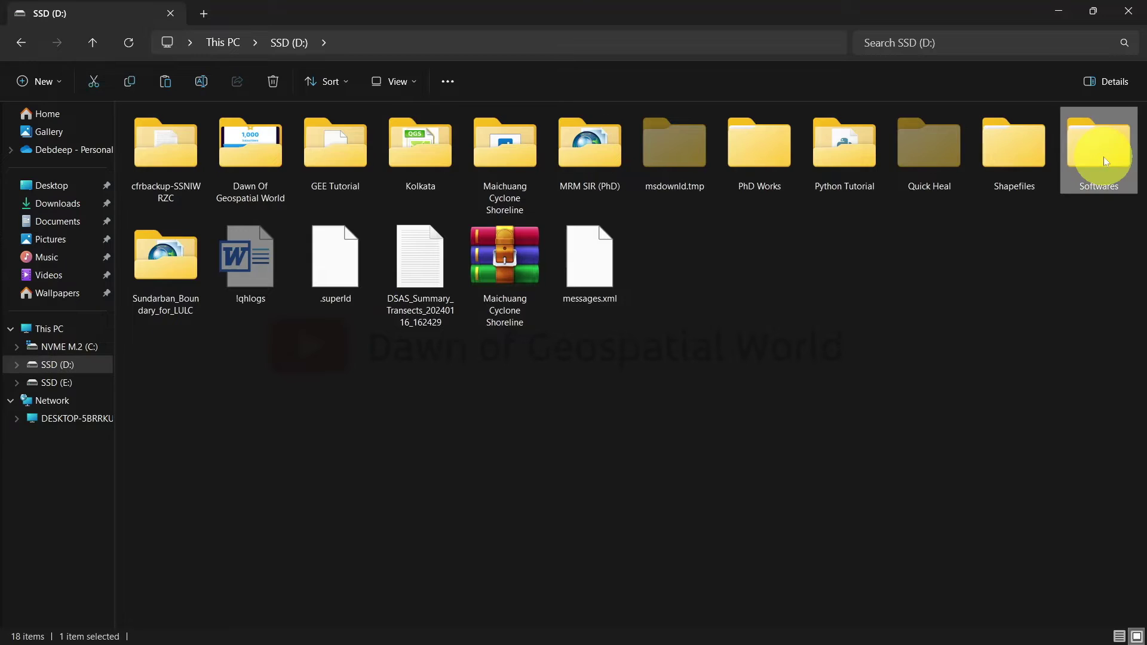
{"action": "right_click", "coordinate": [952, 310]}
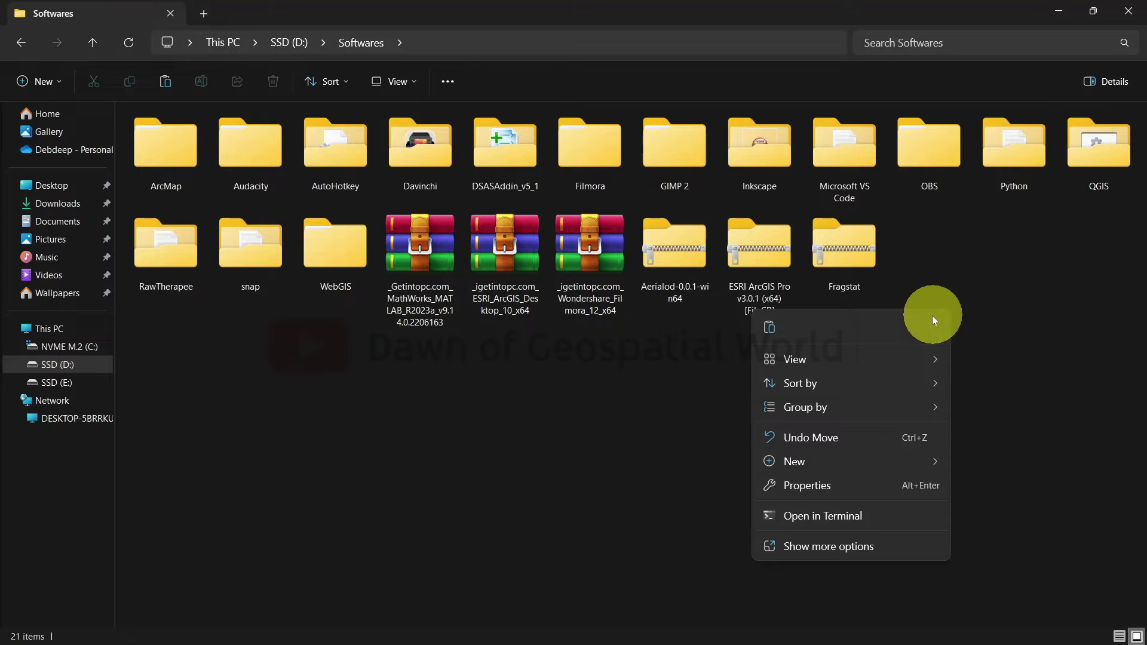
{"action": "left_click", "coordinate": [840, 546]}
{"action": "left_click", "coordinate": [999, 417]}
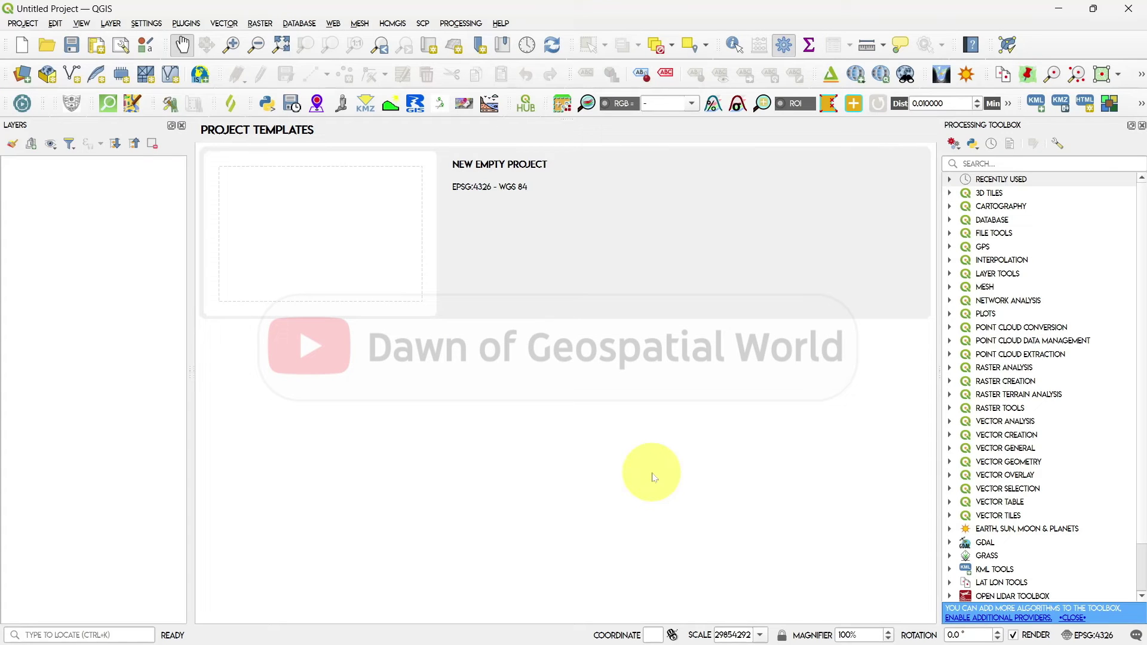
Search the plugin manager for 'SAGA' and install Processing Saga NextGen Provider 1.0.0.
{"action": "left_click", "coordinate": [186, 23]}
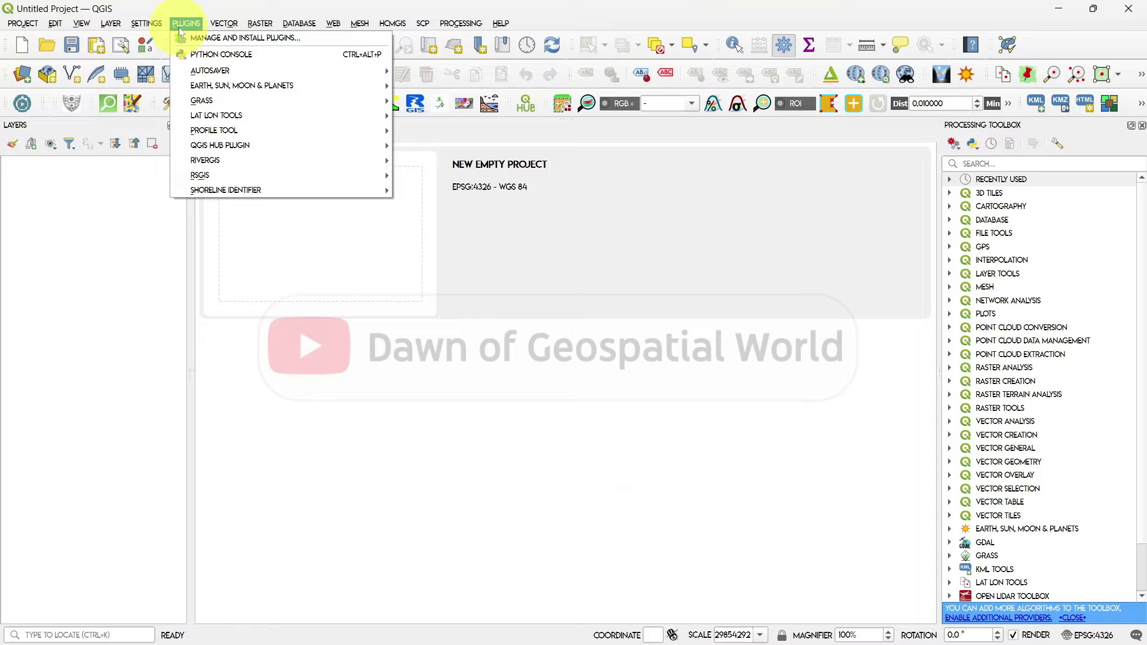
{"action": "left_click", "coordinate": [230, 41]}
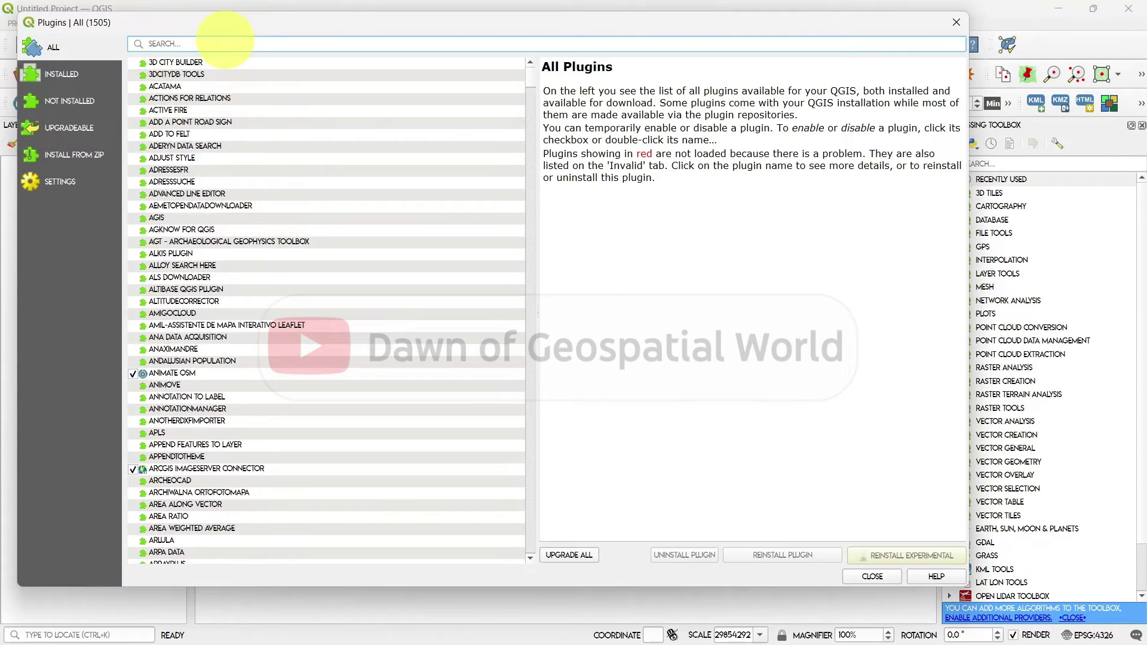
{"action": "left_click", "coordinate": [76, 187]}
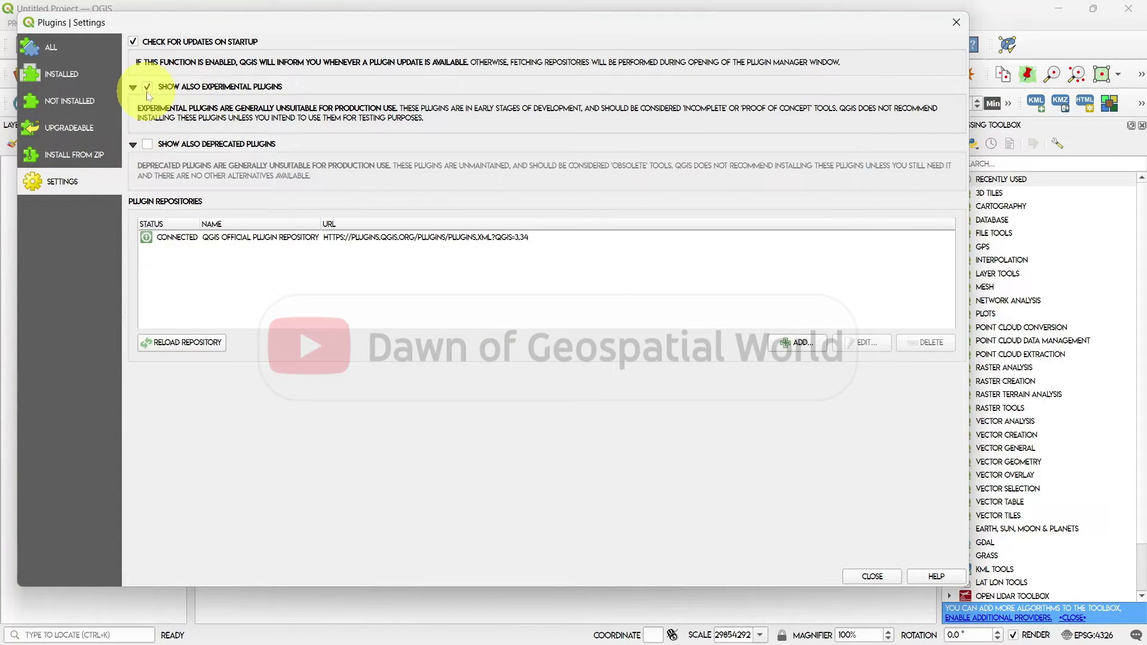
{"action": "left_click", "coordinate": [73, 53]}
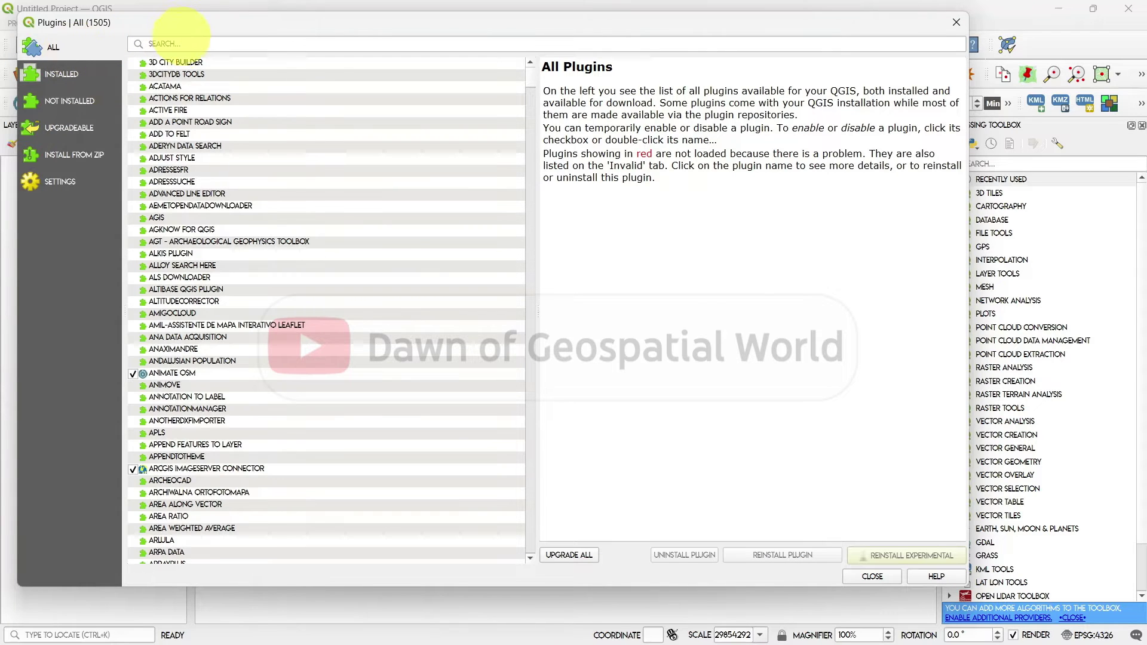
{"action": "left_click", "coordinate": [179, 43]}
{"action": "type", "text": "SAGA"}
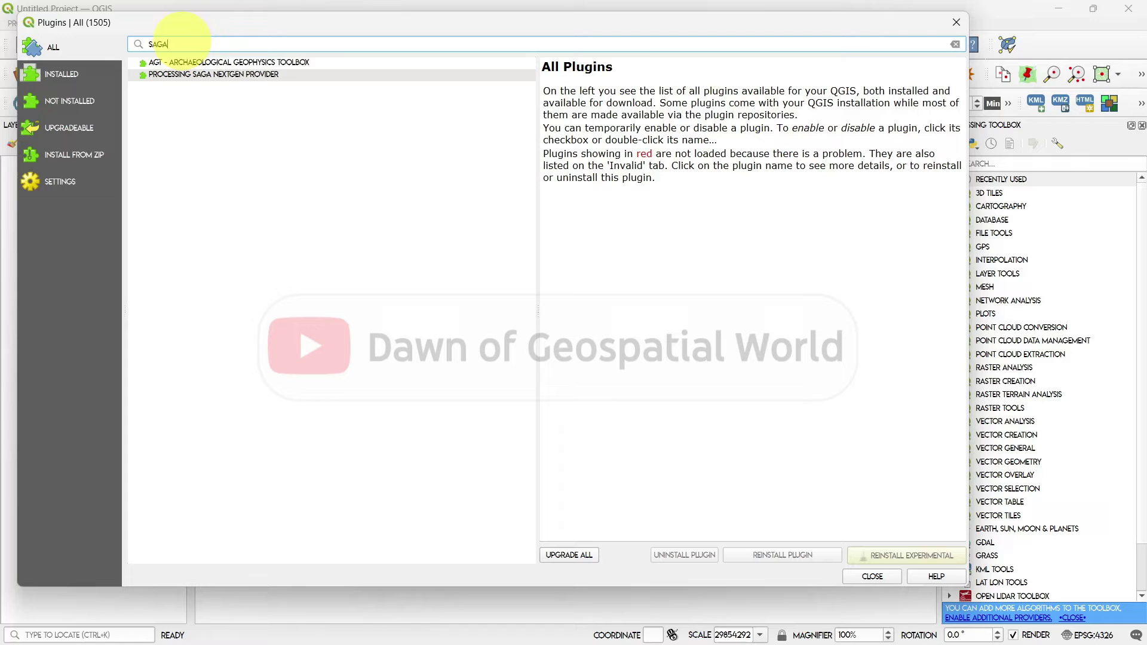
{"action": "left_click", "coordinate": [218, 75]}
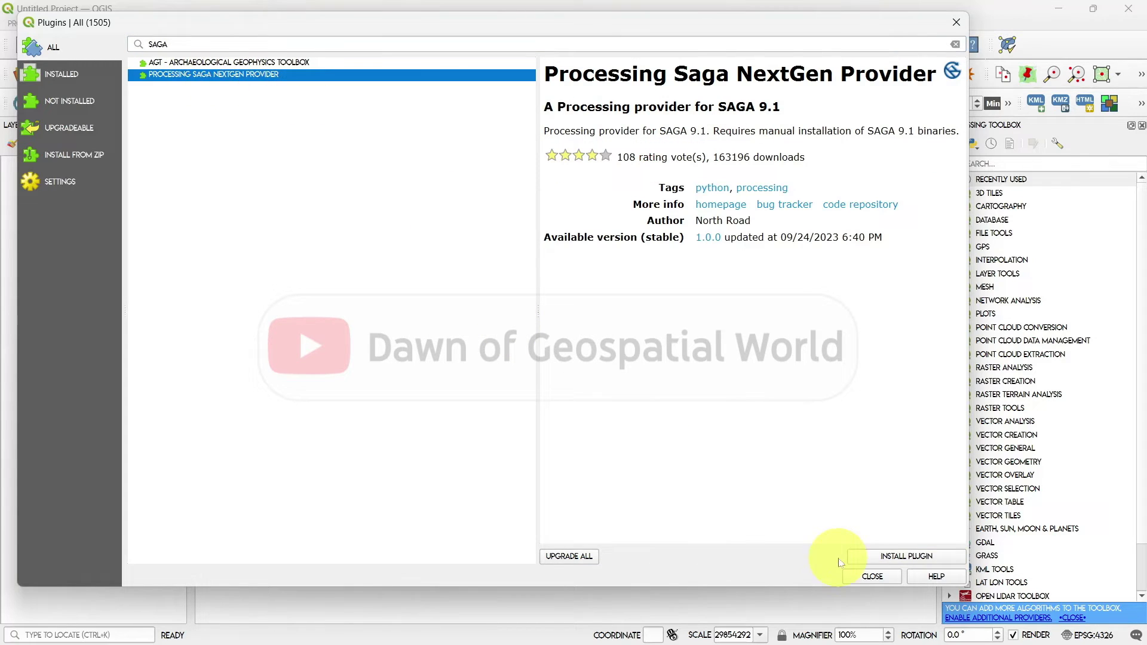
{"action": "left_click", "coordinate": [870, 561]}
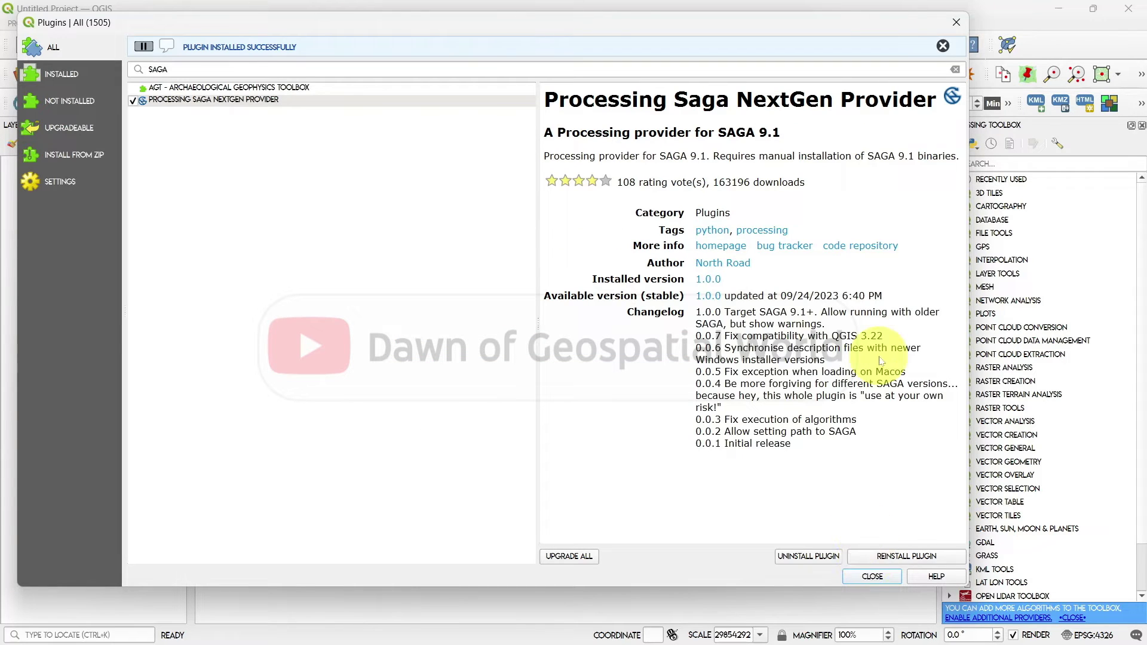
{"action": "left_click", "coordinate": [956, 25]}
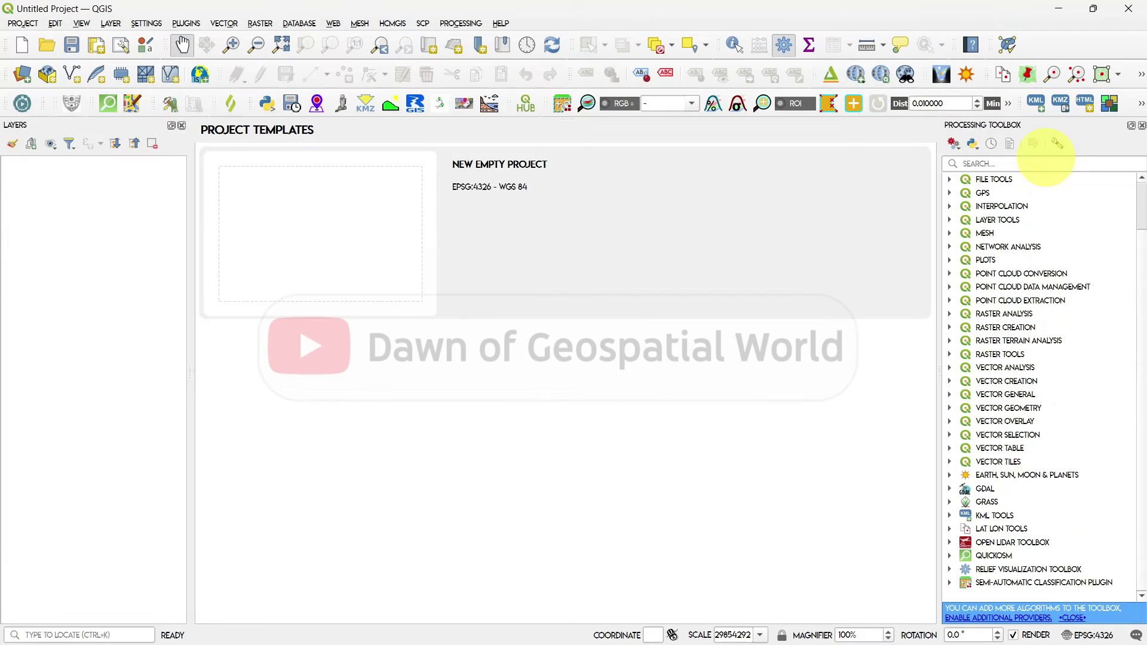
Point the SAGANG provider's SAGA Folder to D:/Softwares/saga-9.3.1_x64/saga-9.3.1_x64 and save.
{"action": "left_click", "coordinate": [1058, 146]}
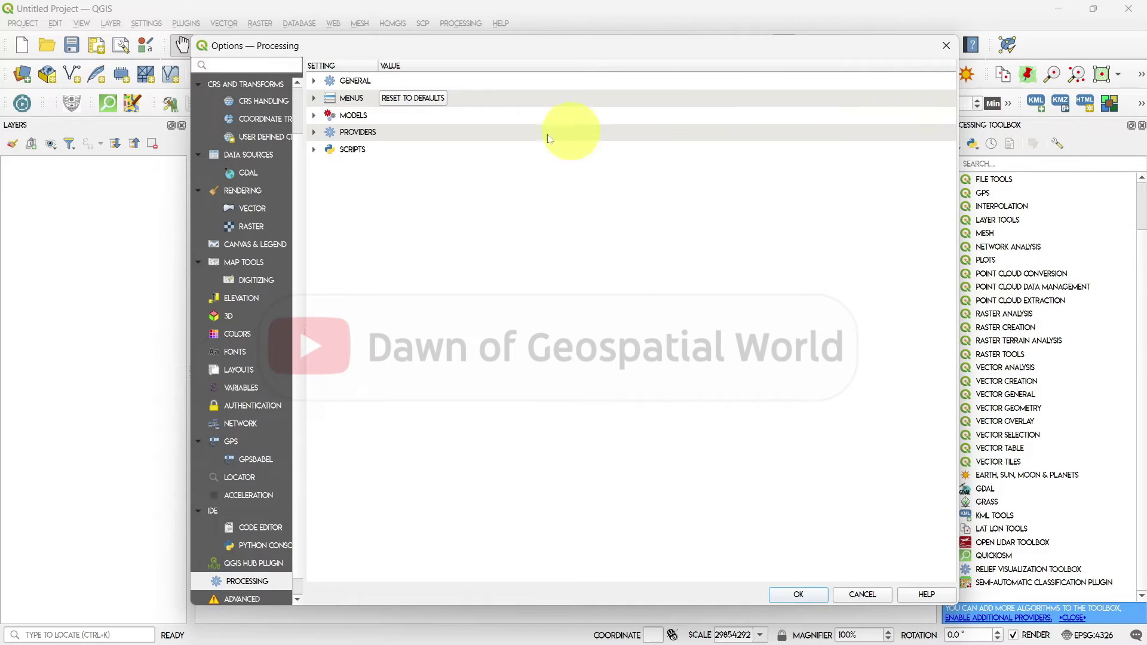
{"action": "left_click", "coordinate": [314, 133]}
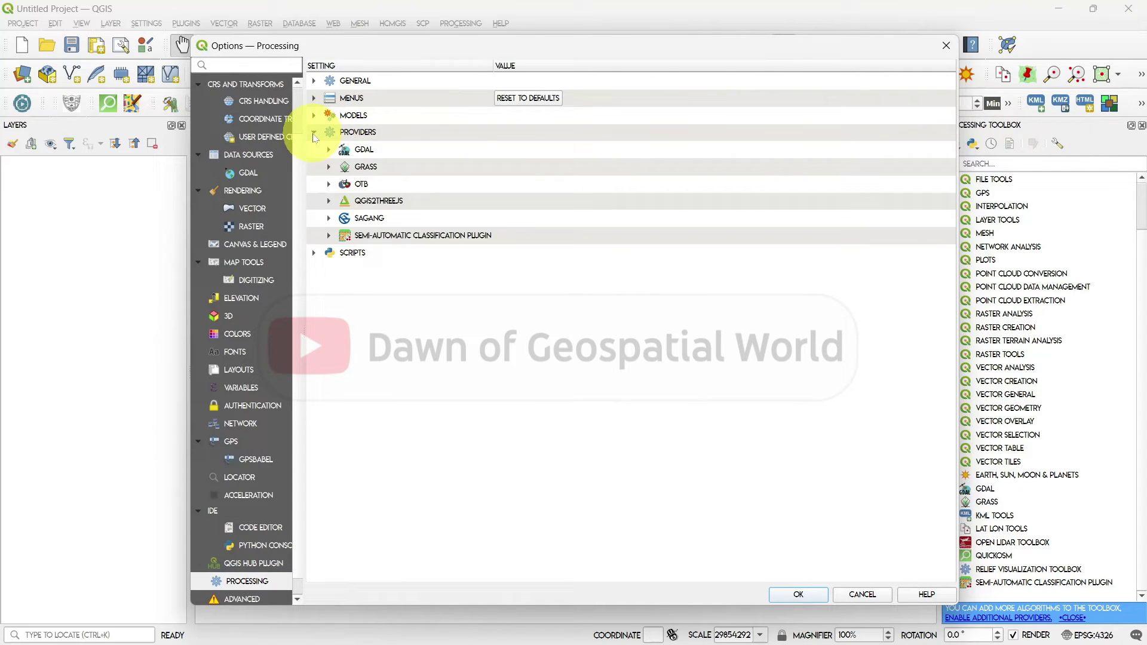
{"action": "left_click", "coordinate": [329, 219]}
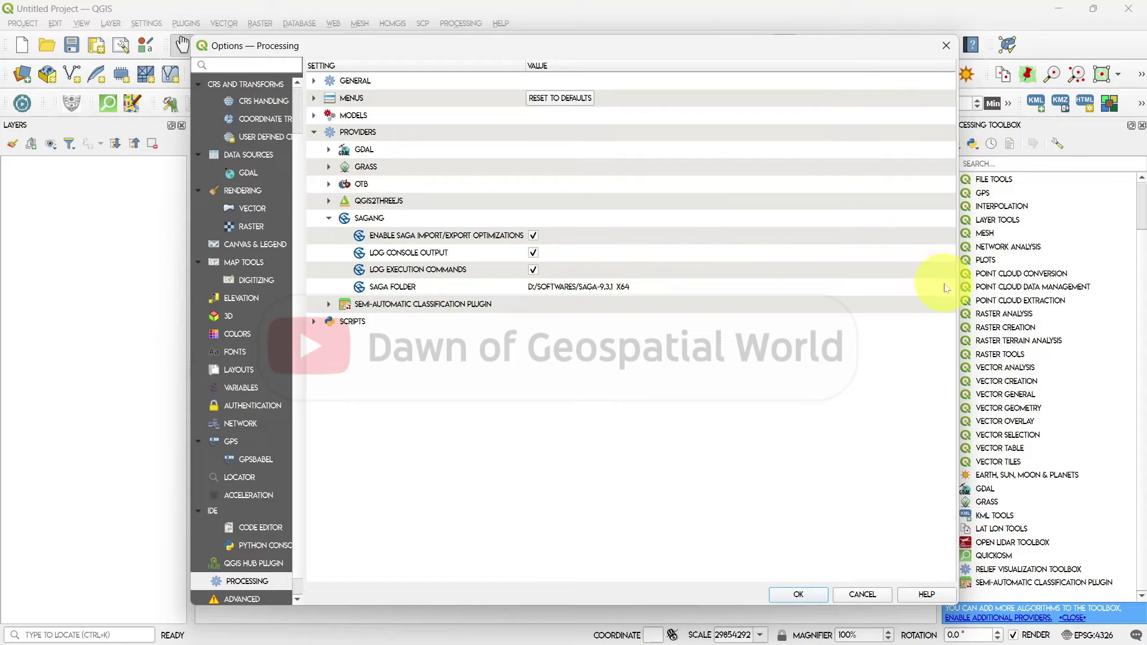
{"action": "double_click", "coordinate": [946, 288]}
{"action": "left_click", "coordinate": [946, 287]}
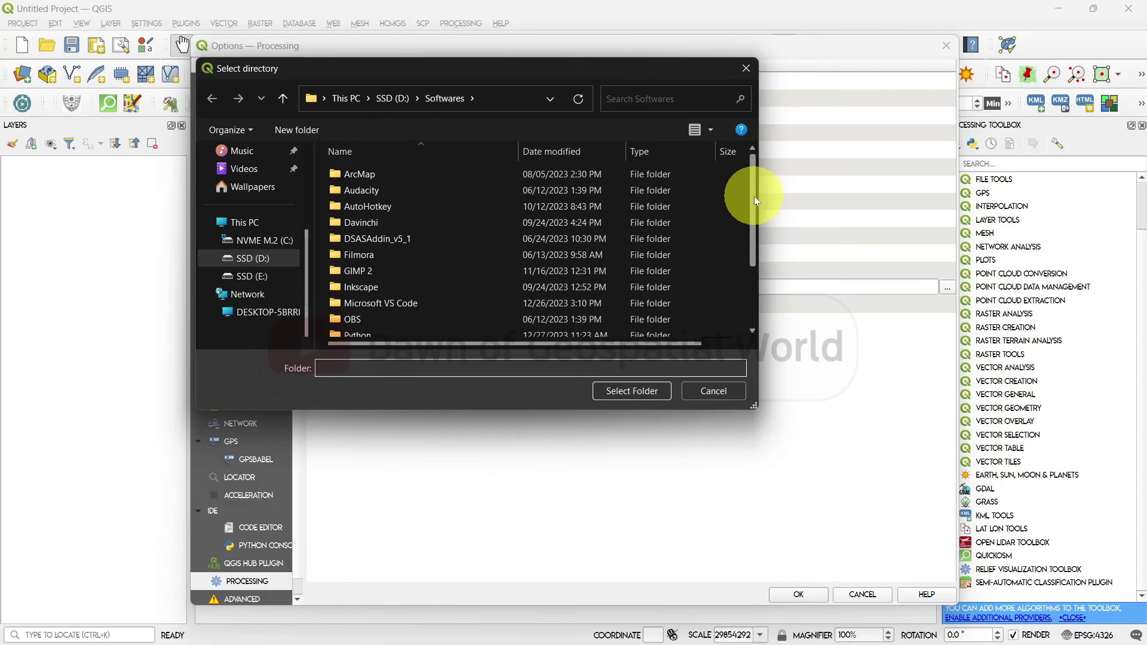
{"action": "left_click_drag", "start_coordinate": [755, 196], "coordinate": [755, 253]}
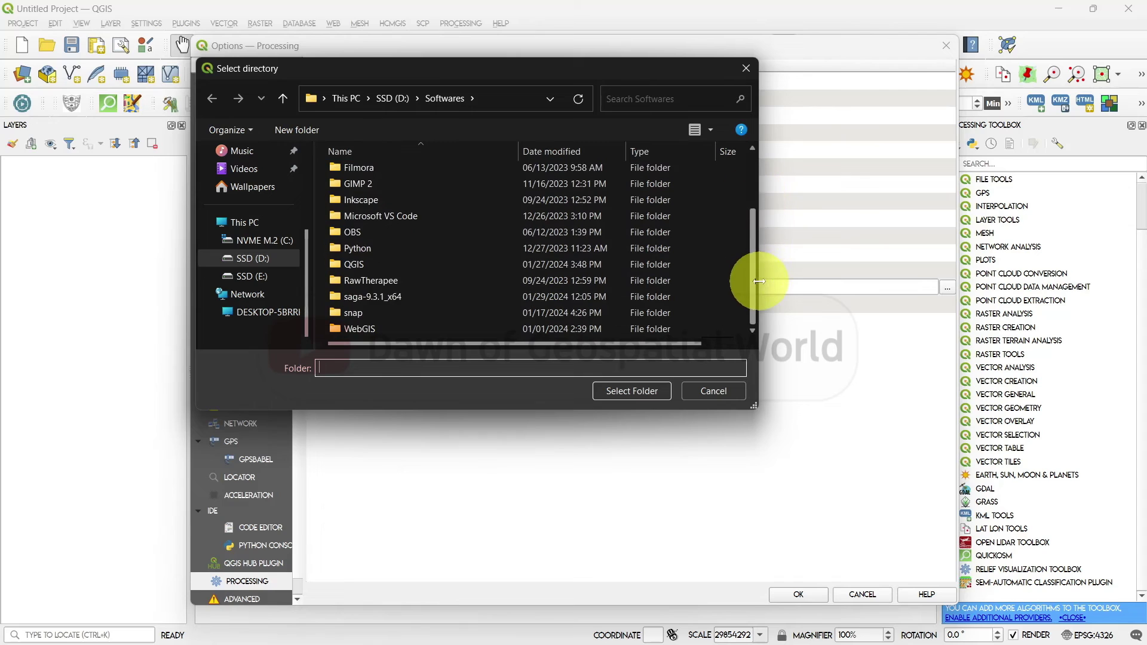
{"action": "double_click", "coordinate": [397, 300]}
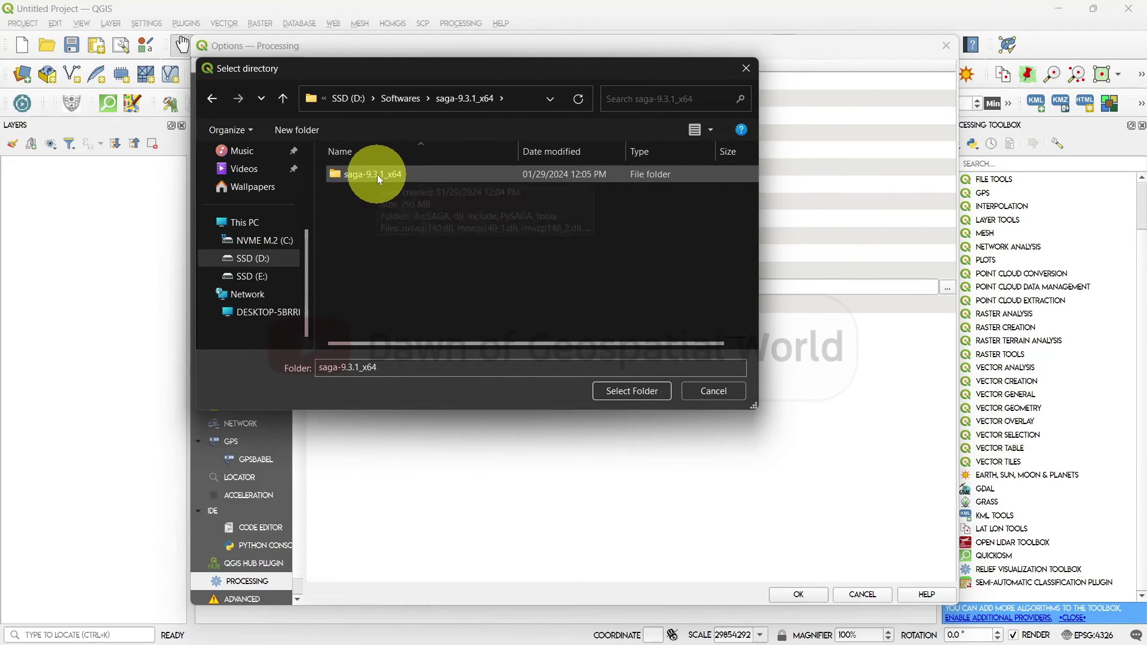
{"action": "left_click", "coordinate": [632, 390]}
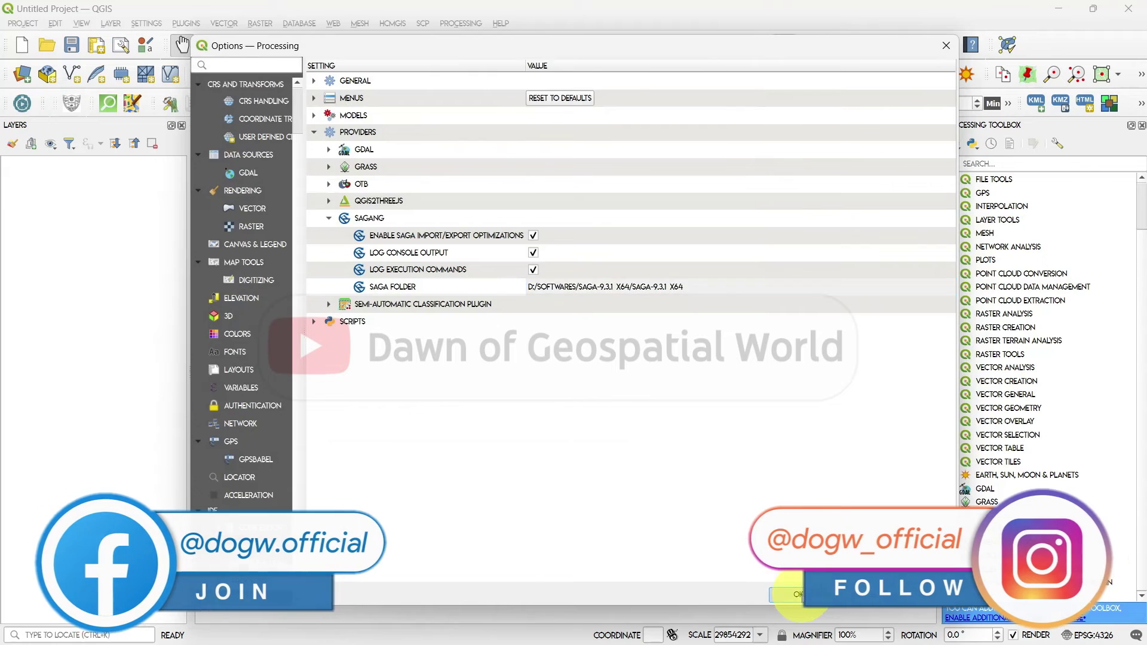
{"action": "left_click", "coordinate": [799, 595]}
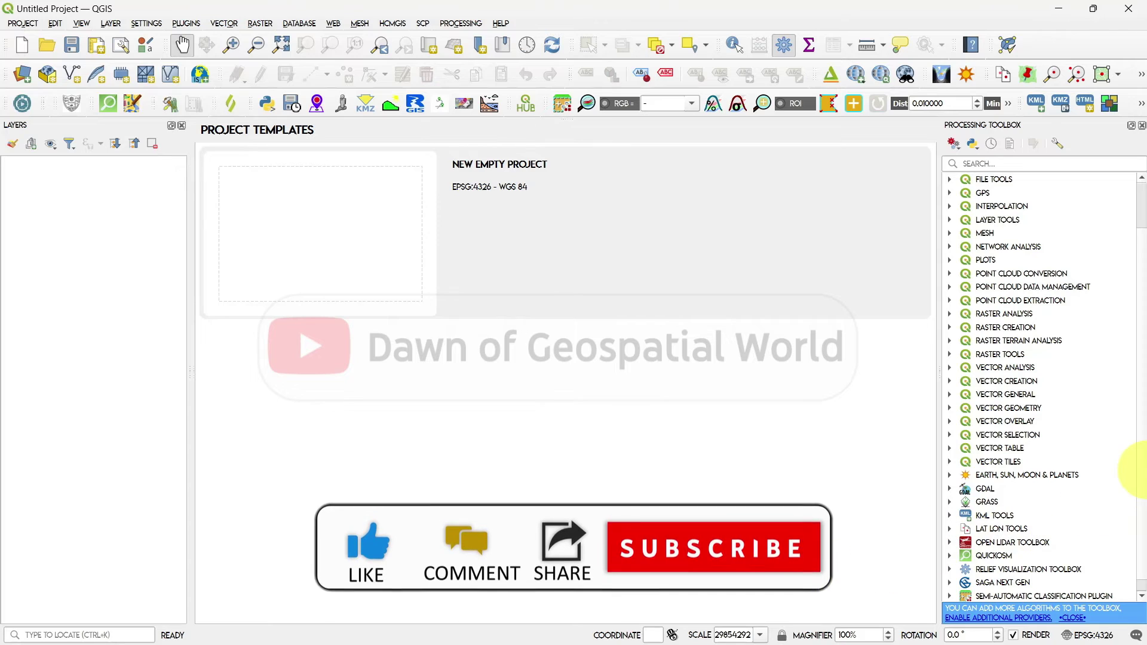
Expand SAGA Next Gen in the Processing Toolbox and open its Terrain Analysis group.
{"action": "scroll", "coordinate": [1138, 502], "scroll_direction": "down", "scroll_amount": 1}
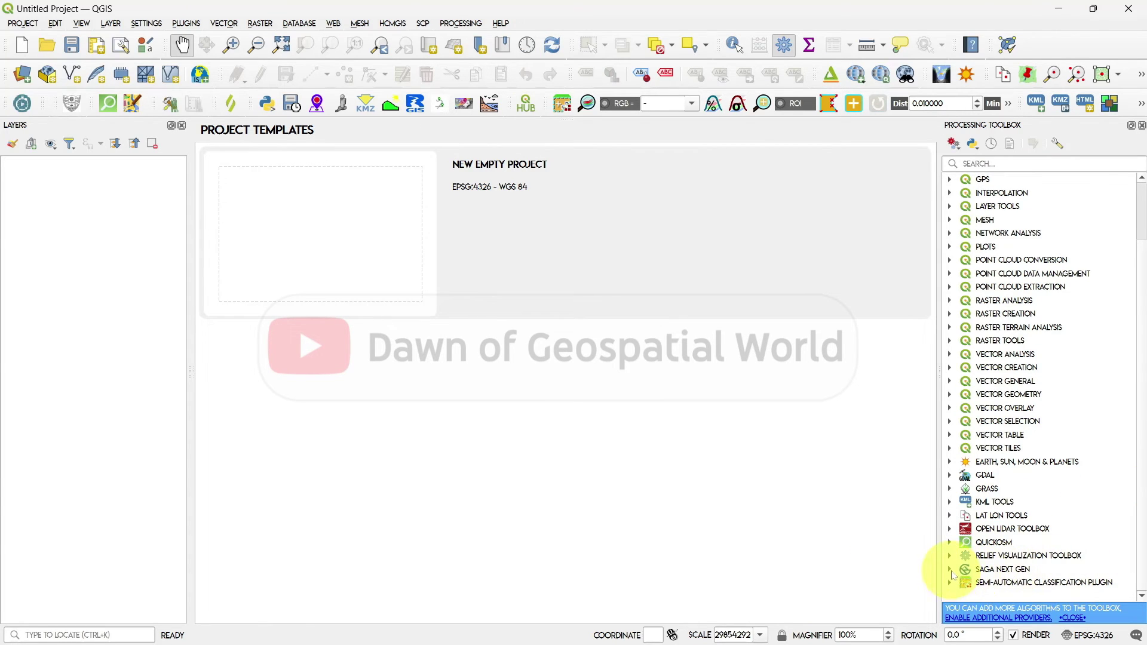
{"action": "left_click", "coordinate": [951, 571]}
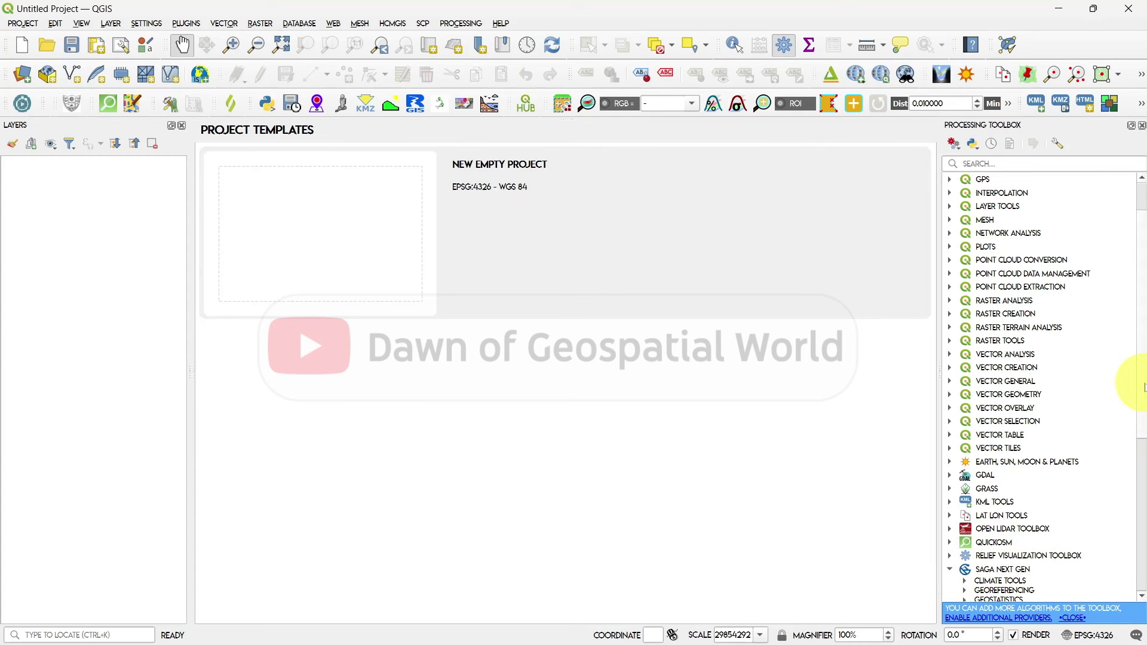
{"action": "left_click_drag", "start_coordinate": [1144, 387], "coordinate": [1143, 460]}
{"action": "scroll", "coordinate": [1137, 521], "scroll_direction": "down", "scroll_amount": 2}
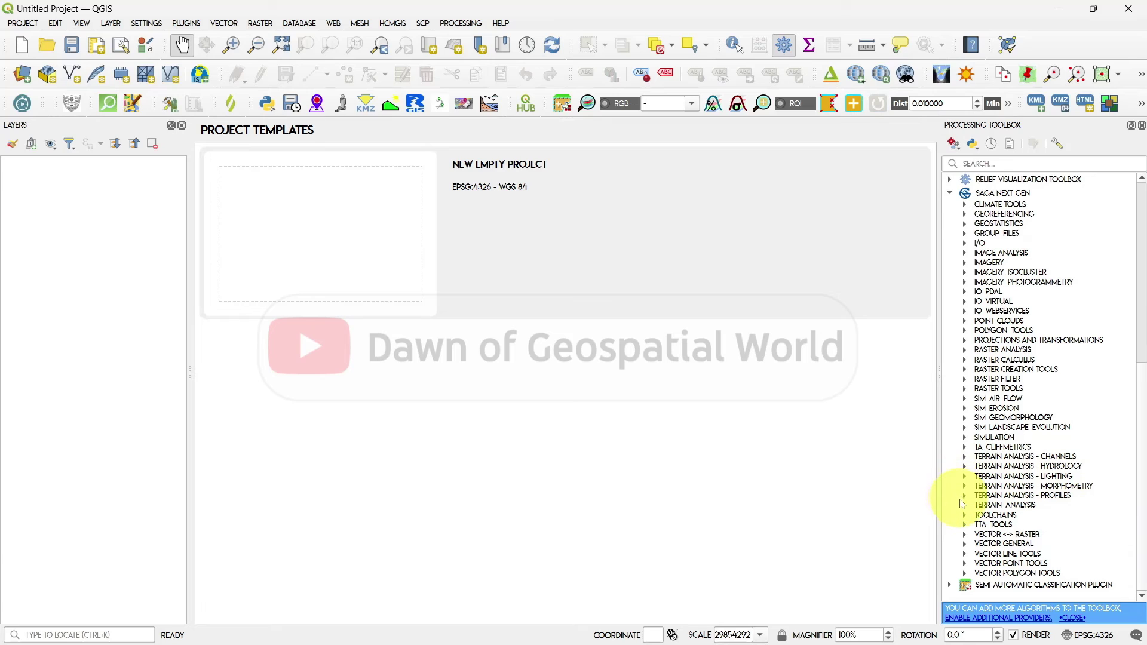
{"action": "left_click", "coordinate": [966, 506]}
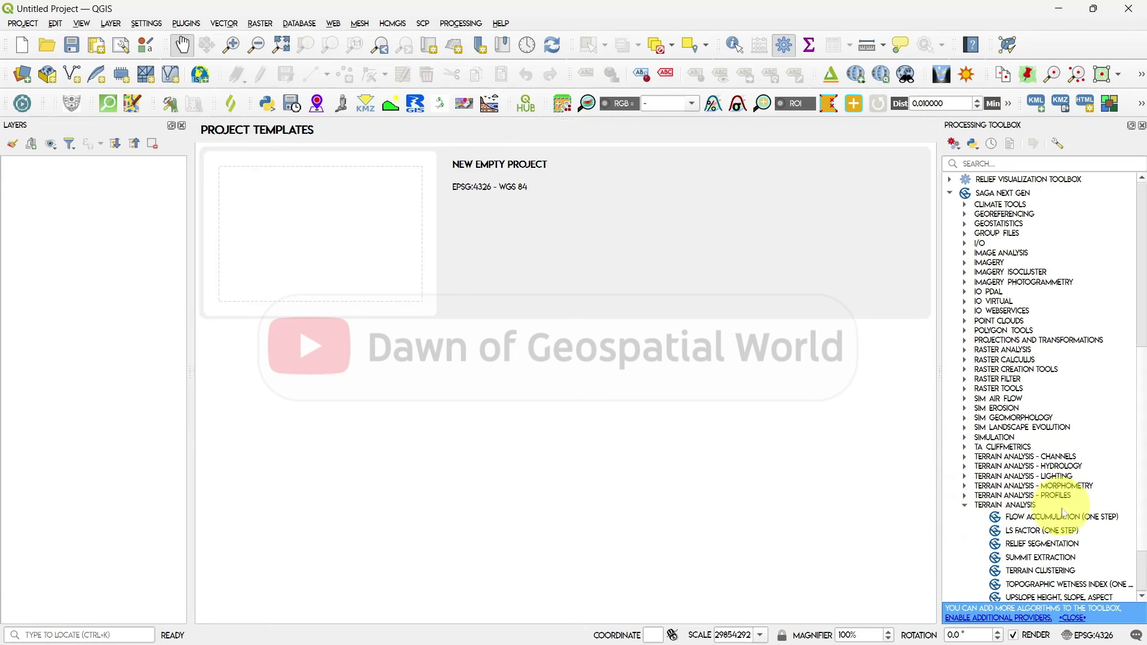